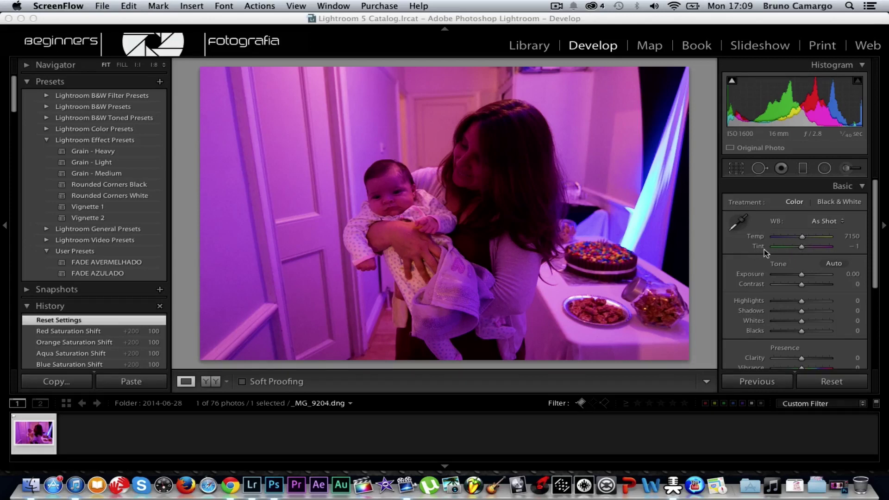
- Drag Tint to its greenest value, −150, to cancel the magenta cast
left_click(802, 247)
left_click_drag(802, 247, 775, 252)
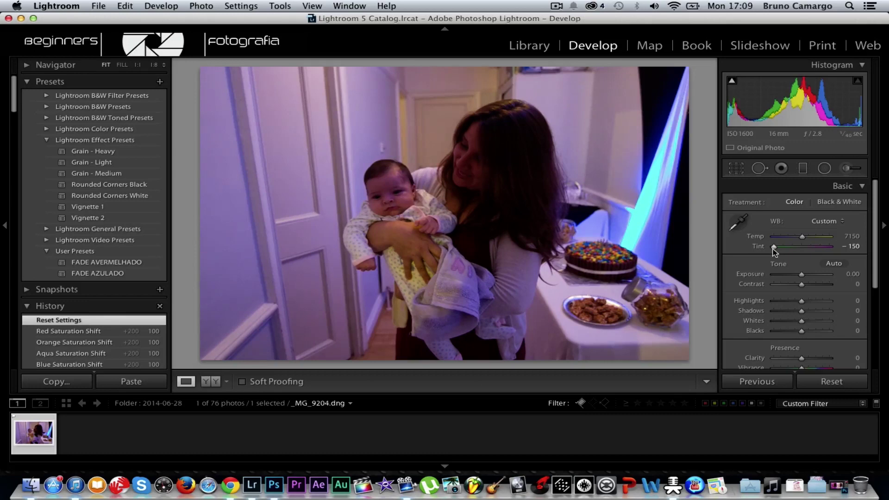
left_click_drag(774, 251, 770, 249)
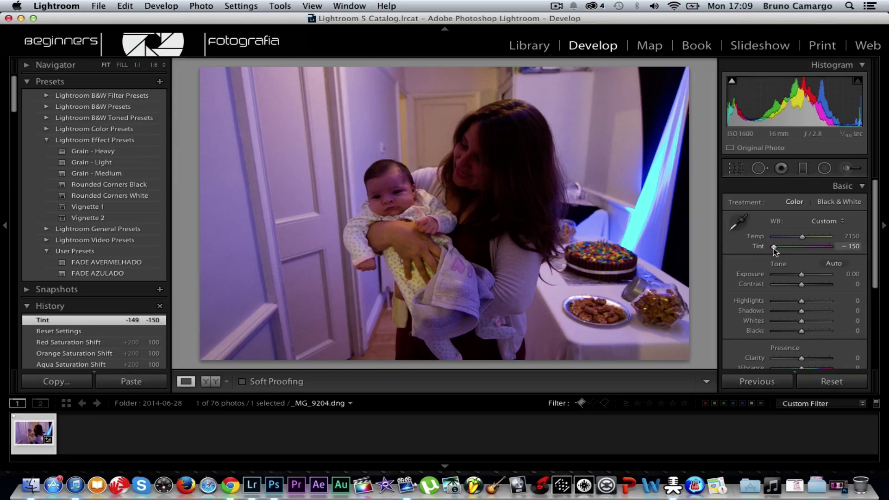
left_click_drag(775, 250, 769, 250)
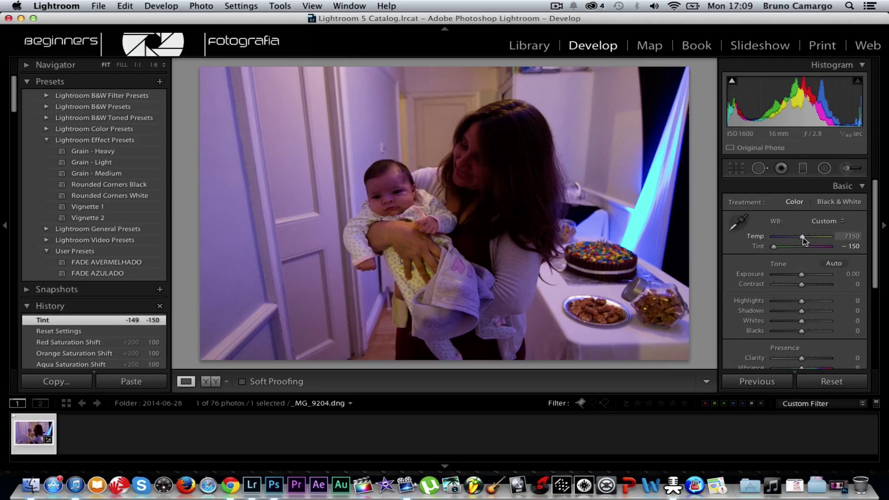
left_click_drag(803, 237, 806, 239)
- Preview Temp at its 2000 minimum, then warm it back up to 8122
left_click_drag(806, 239, 773, 240)
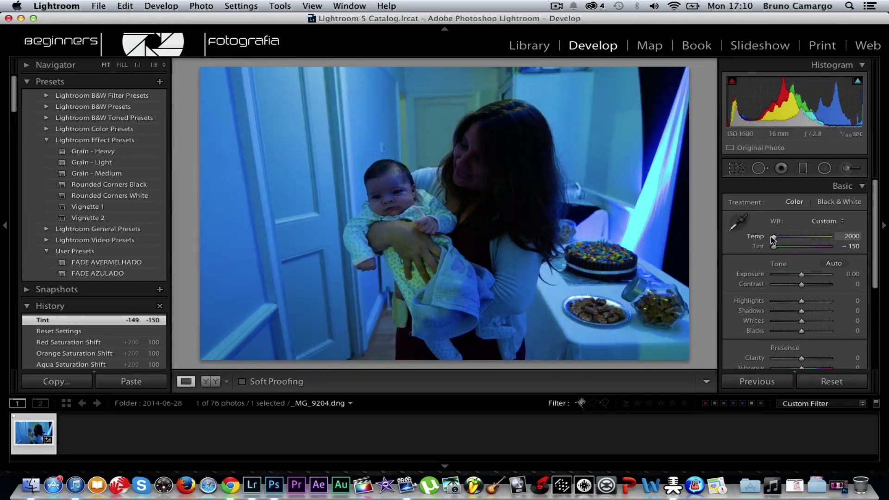
left_click_drag(773, 239, 773, 239)
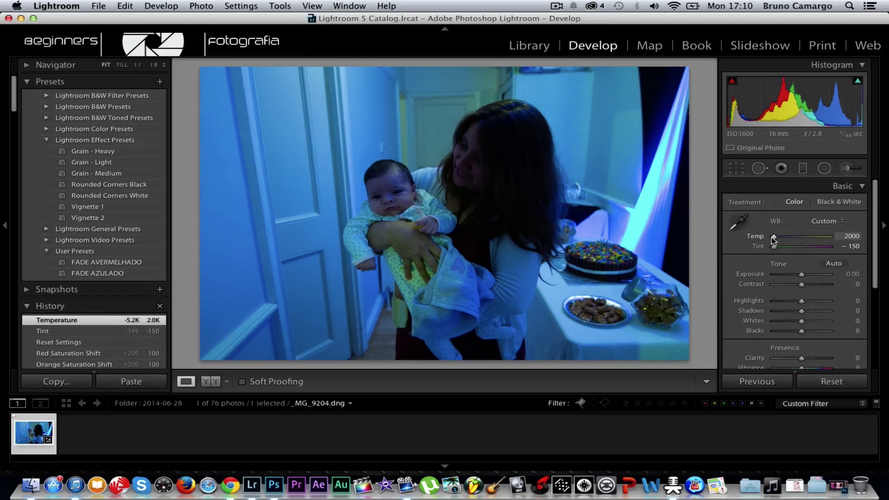
left_click_drag(775, 240, 809, 239)
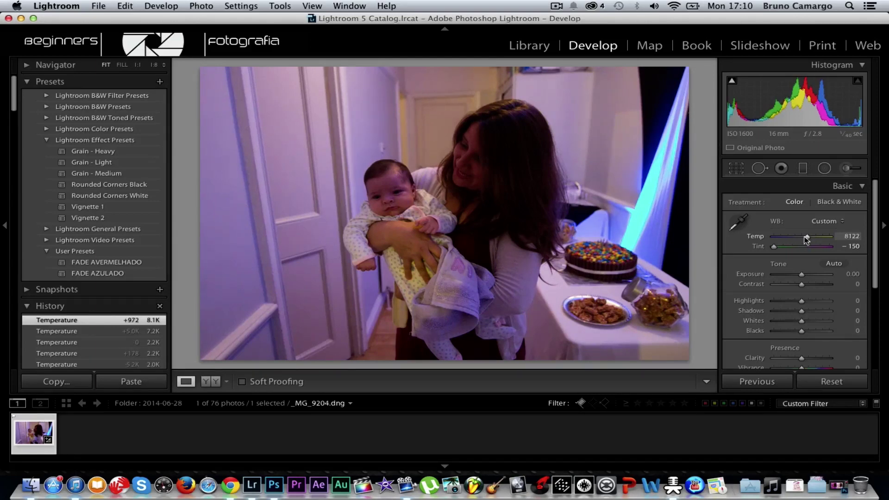
key("y")
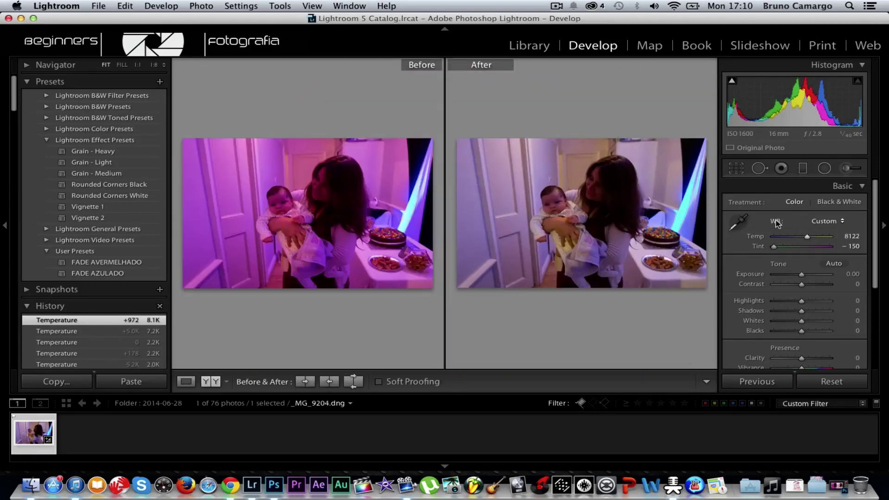
- Leave the Before/After view and raise Exposure to +1.00
key("y")
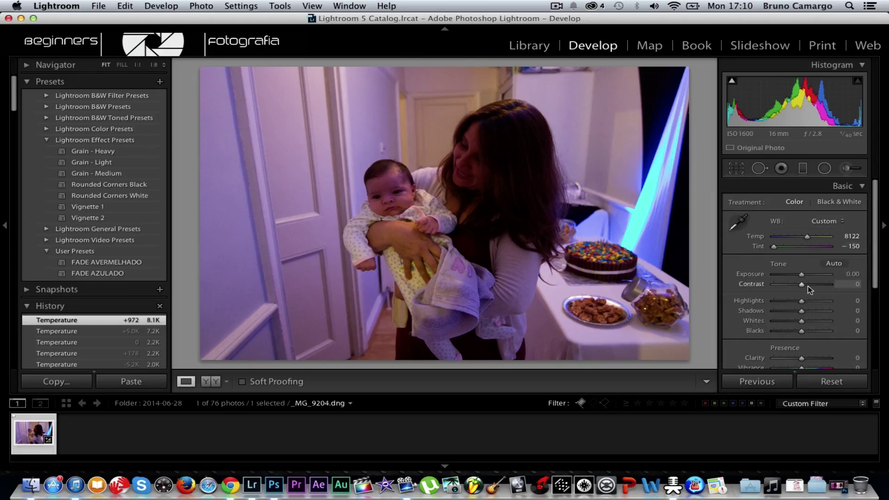
scroll(802, 288, "down", 1)
left_click_drag(801, 269, 808, 268)
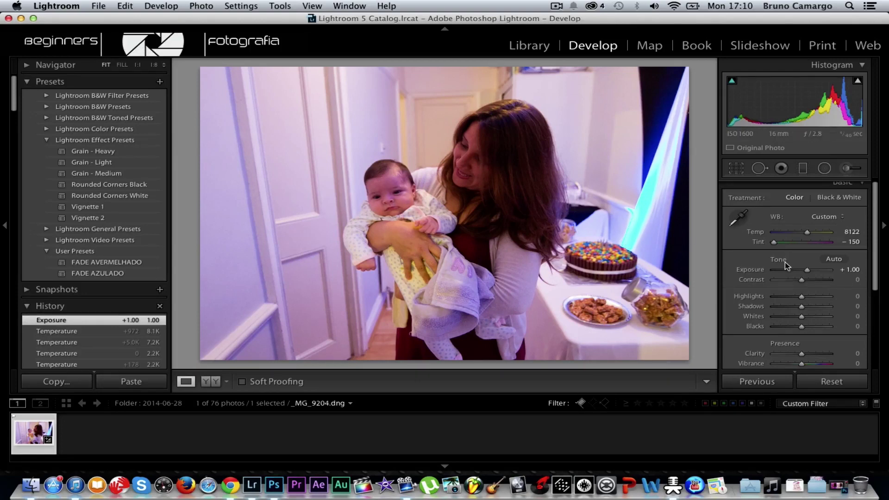
scroll(797, 283, "down", 3)
- Expand HSL, show the Saturation sliders, and set Aqua saturation to −100
scroll(811, 304, "down", 3)
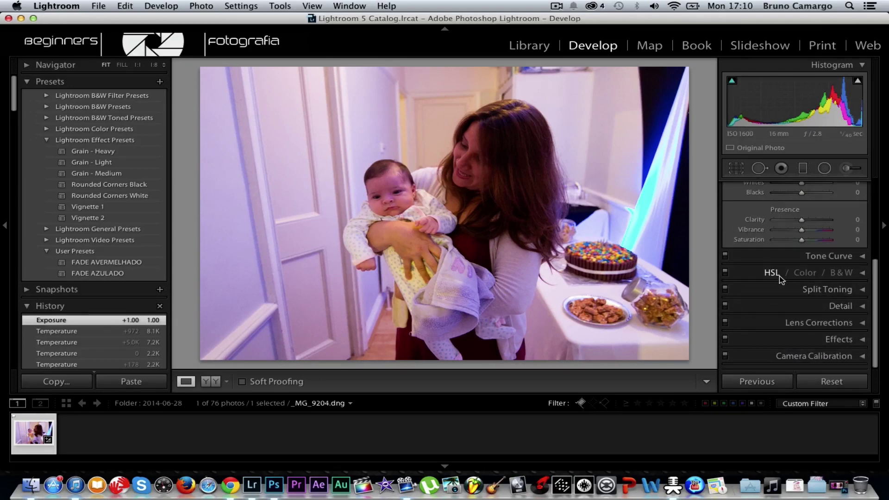
left_click(862, 273)
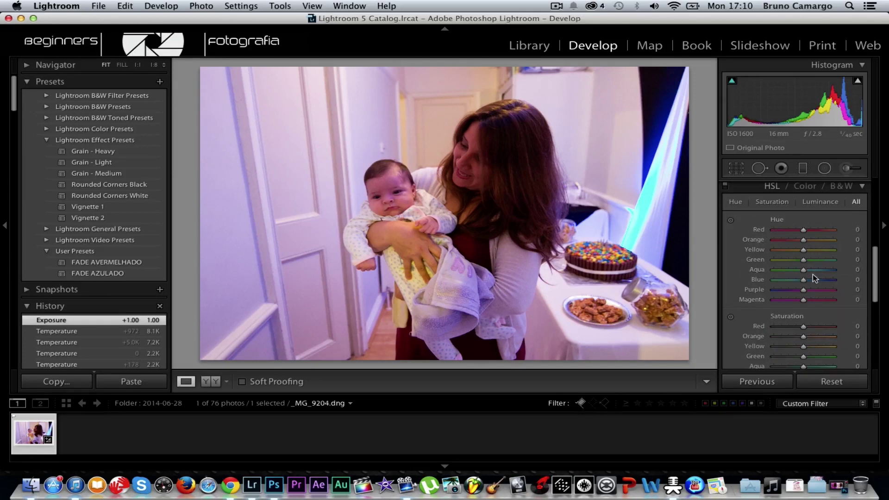
left_click(773, 202)
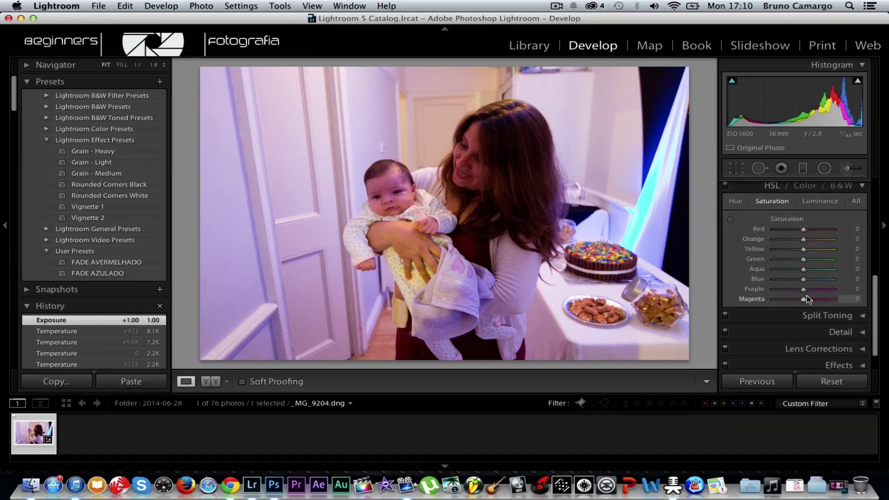
scroll(807, 295, "down", 1)
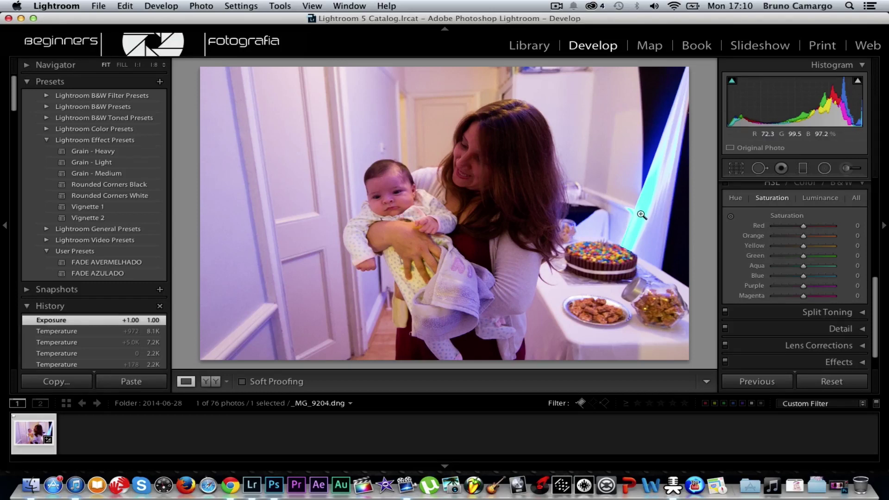
left_click_drag(804, 272, 774, 265)
left_click_drag(773, 265, 780, 265)
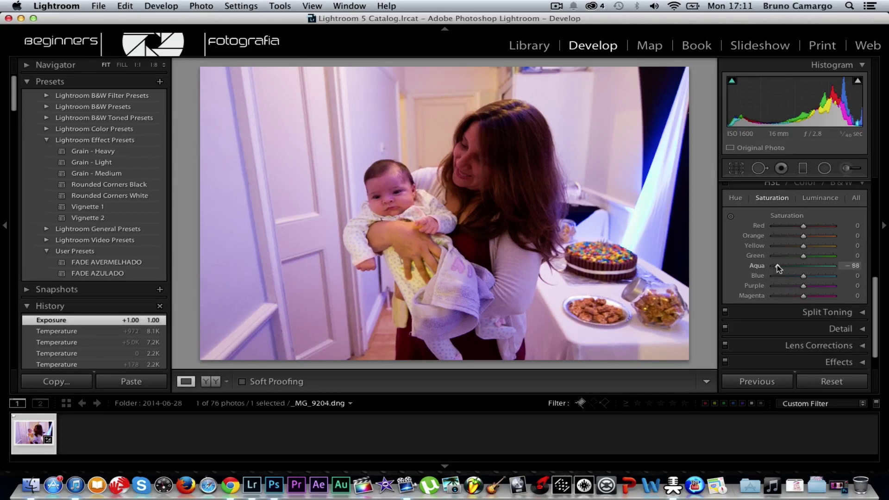
left_click_drag(782, 268, 760, 270)
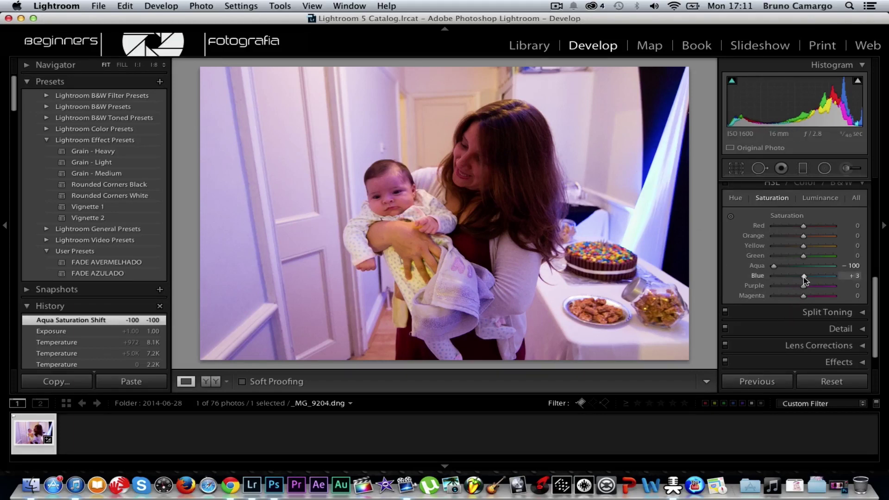
left_click_drag(805, 280, 786, 278)
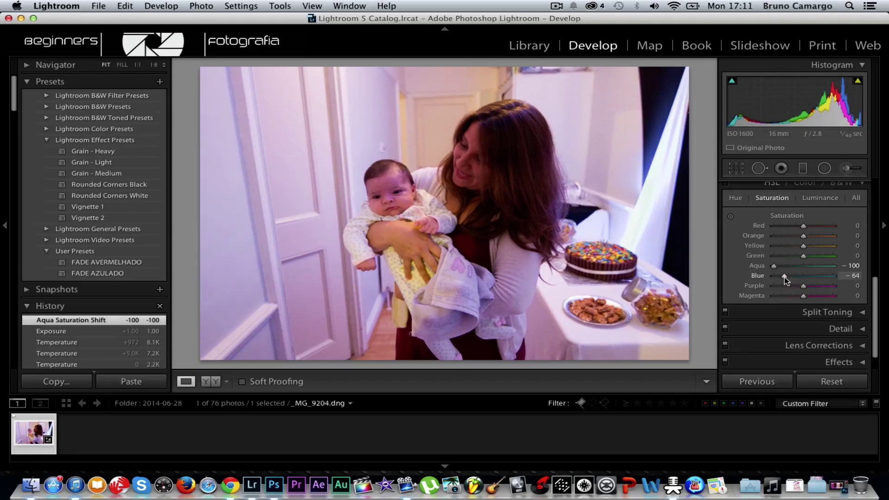
- Set HSL saturation to Blue −64, Yellow −100 and Orange −33
left_click_drag(785, 277, 784, 277)
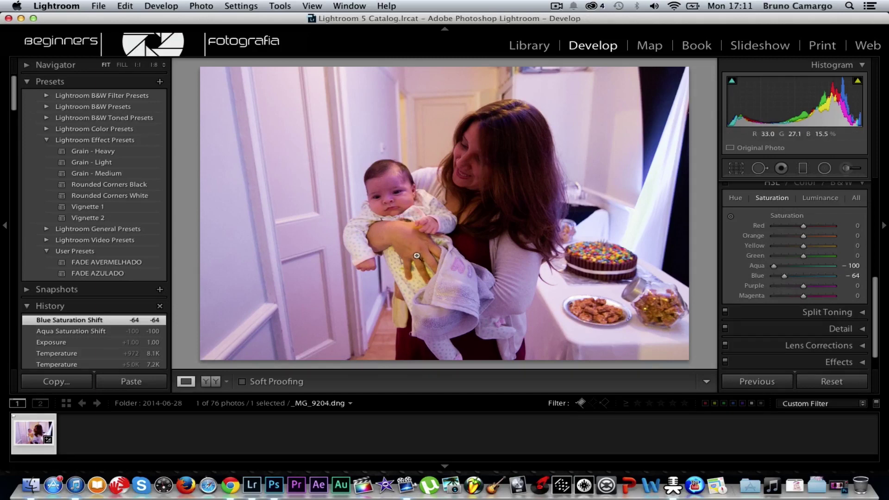
left_click_drag(805, 246, 762, 249)
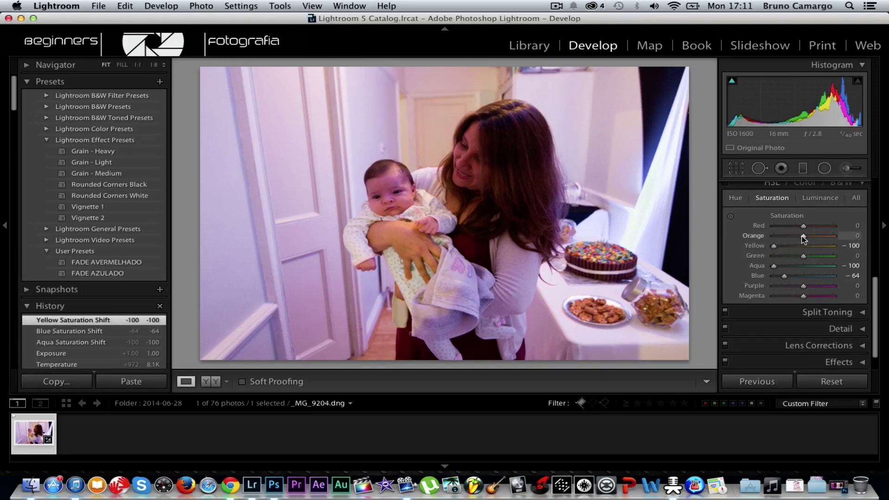
left_click_drag(803, 237, 795, 239)
left_click_drag(795, 238, 795, 239)
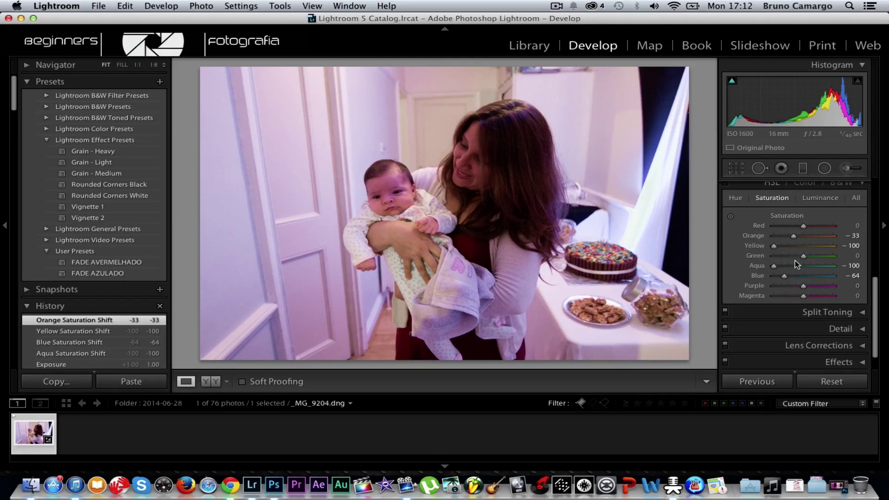
scroll(769, 257, "up", 1)
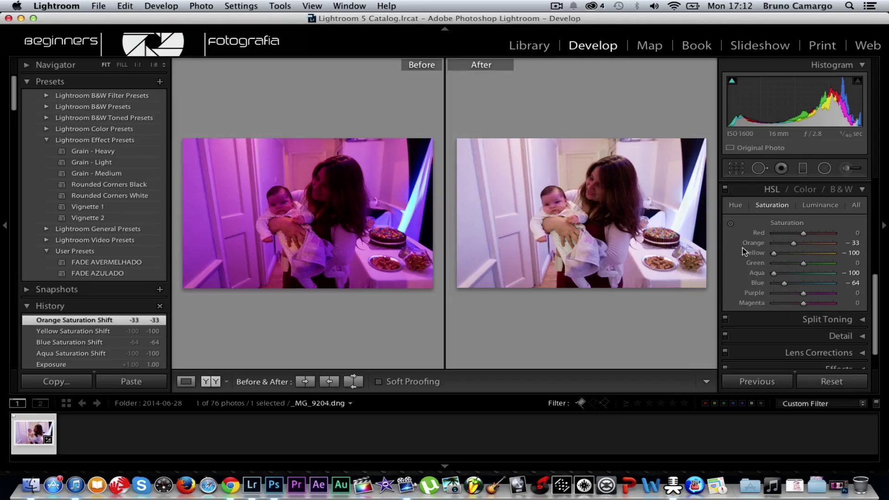
key("y")
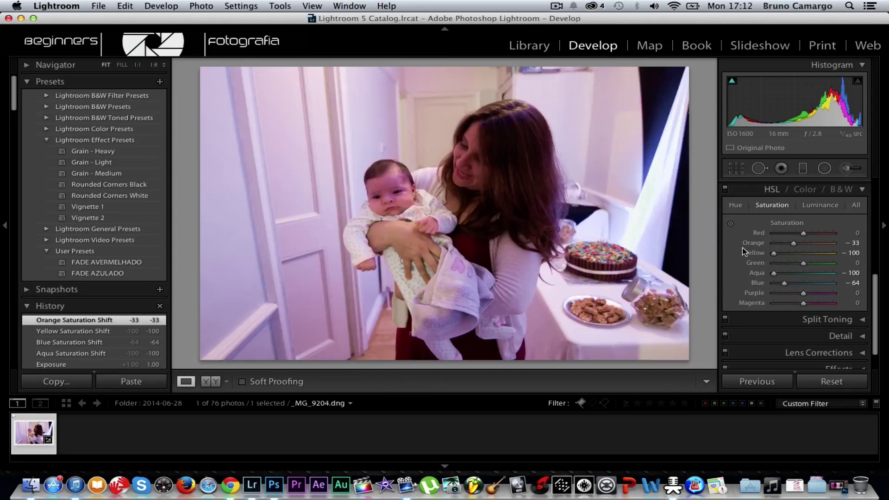
- Collapse the HSL panel and review the Basic settings: Temp 8122, Tint −150, Exposure +1.00
left_click(861, 190)
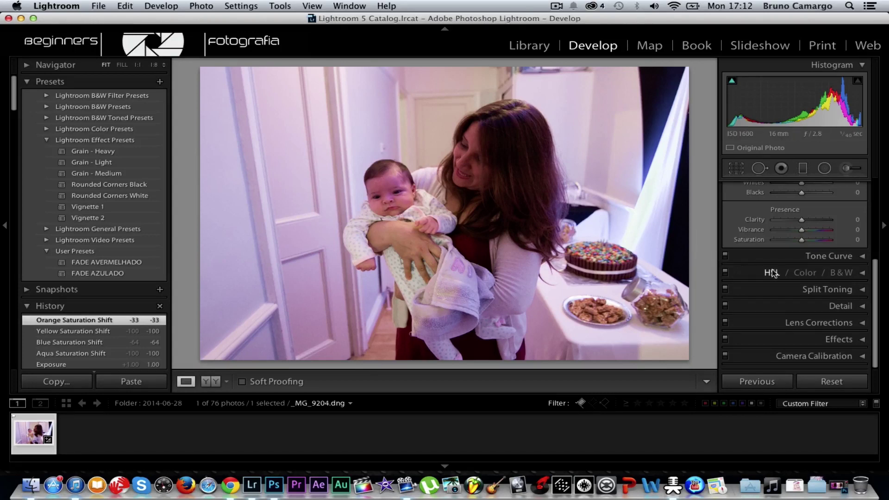
scroll(780, 279, "up", 1)
scroll(781, 285, "up", 5)
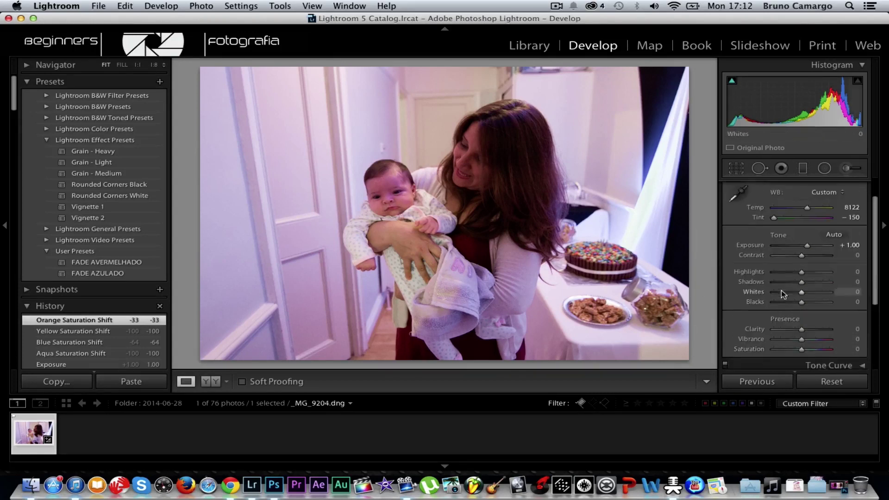
scroll(782, 291, "up", 3)
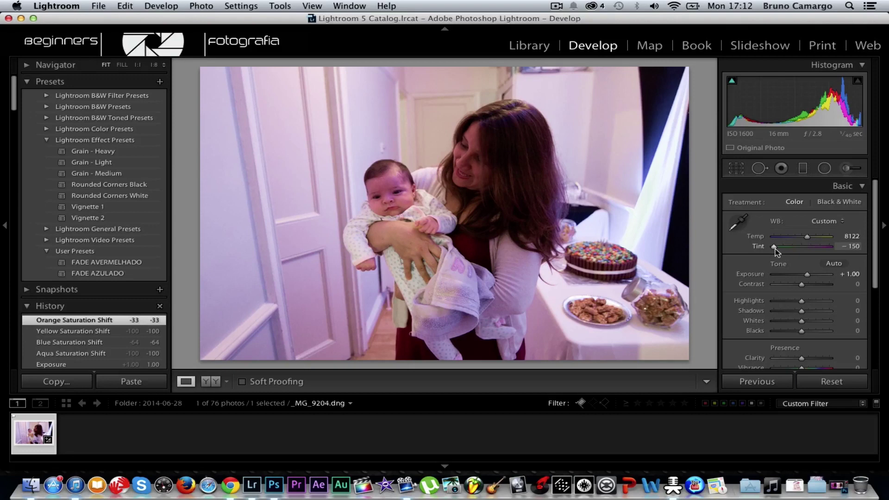
scroll(800, 322, "down", 4)
scroll(801, 324, "down", 6)
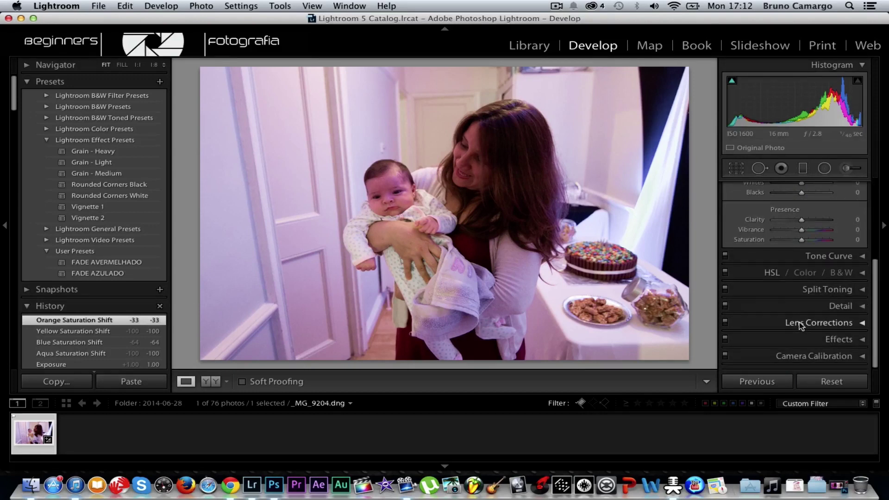